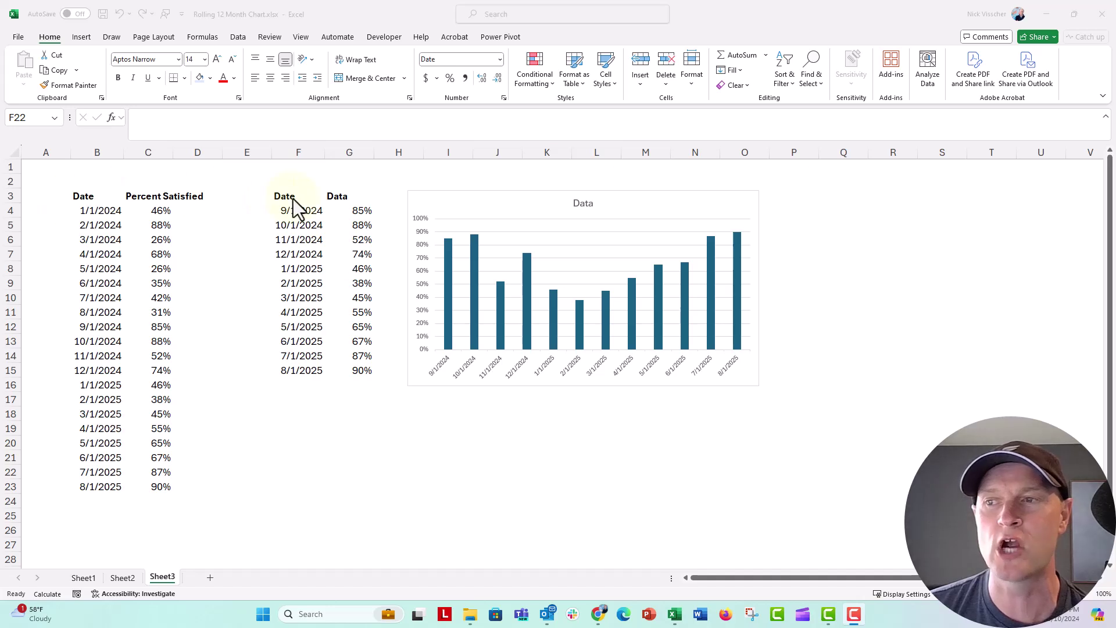
# Confirm the chart data cells F3:G15 keep Locked checked in Format Cells protection.
pyautogui.moveTo(291, 199); pyautogui.dragTo(343, 366)
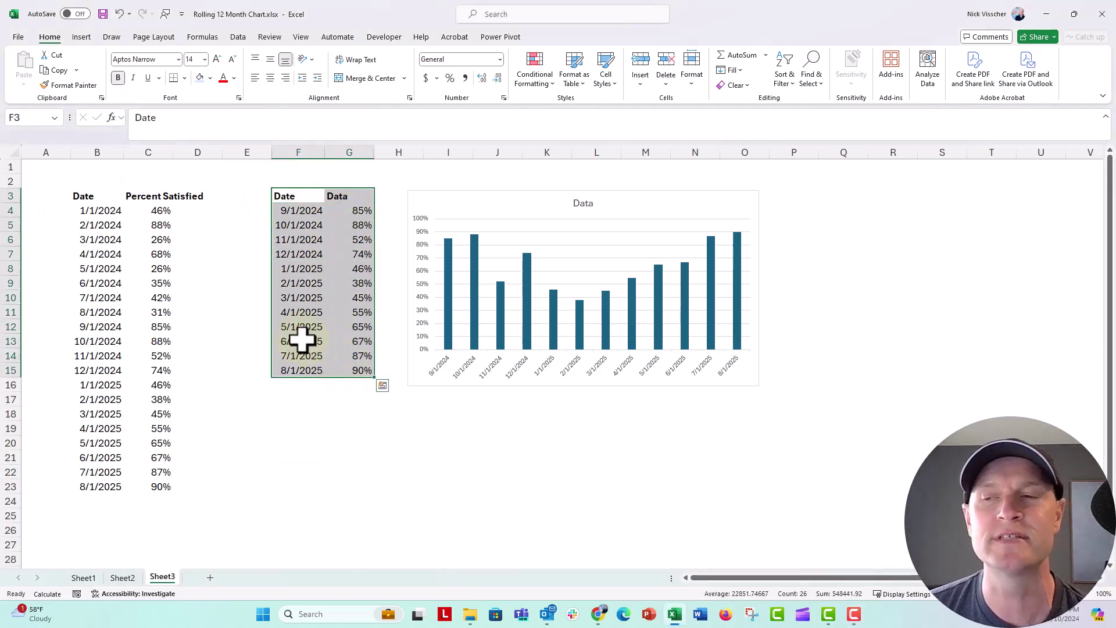
pyautogui.moveTo(89, 197); pyautogui.dragTo(137, 479)
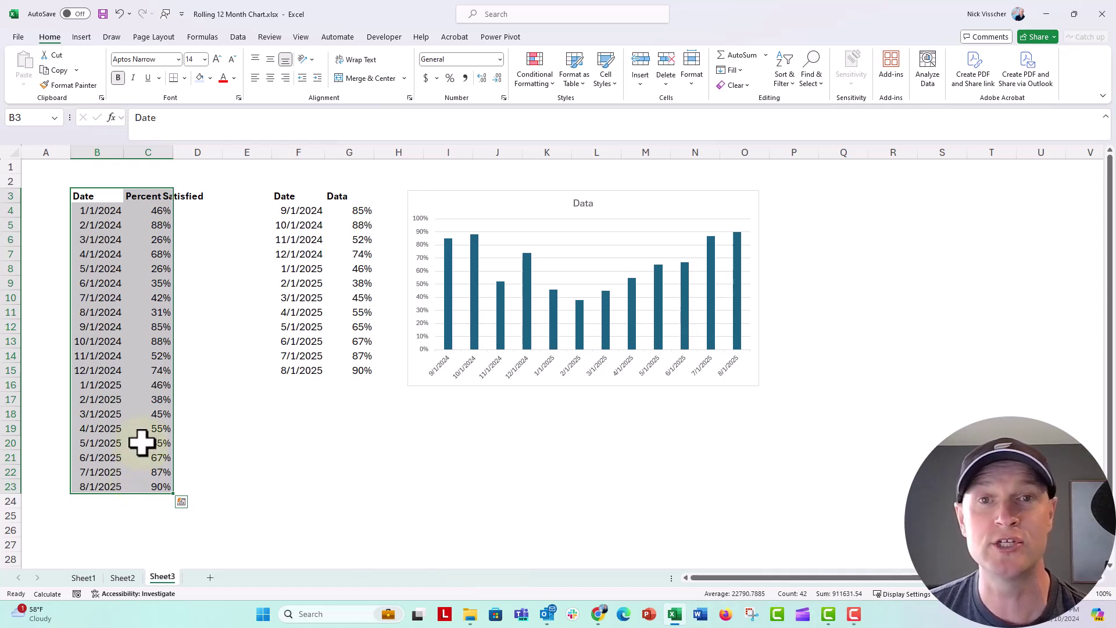
pyautogui.click(212, 385)
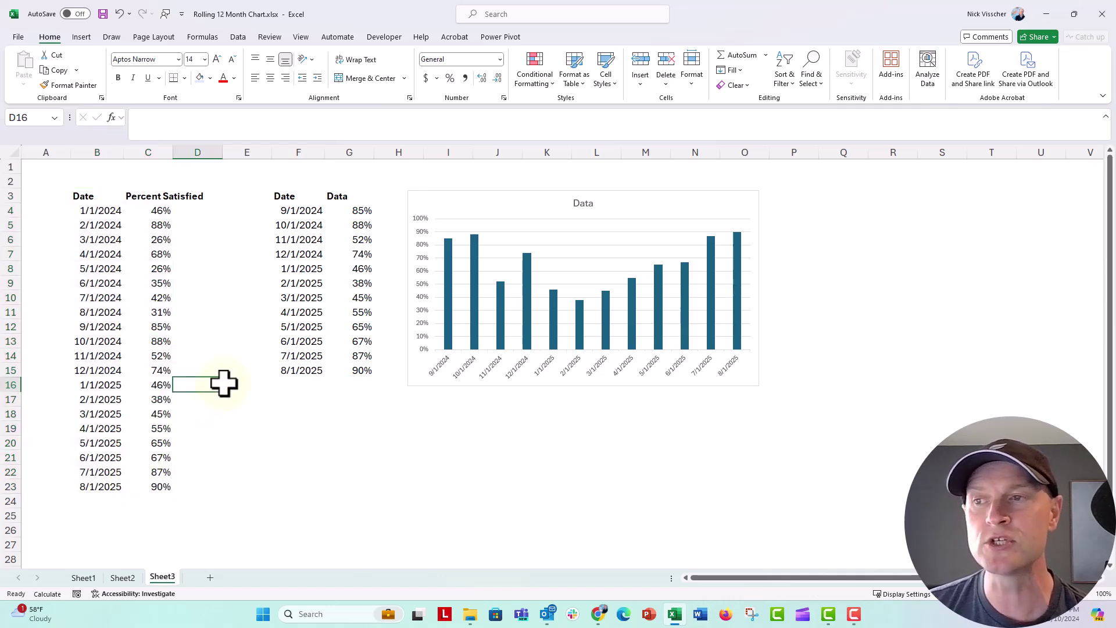
pyautogui.moveTo(284, 196); pyautogui.dragTo(341, 366)
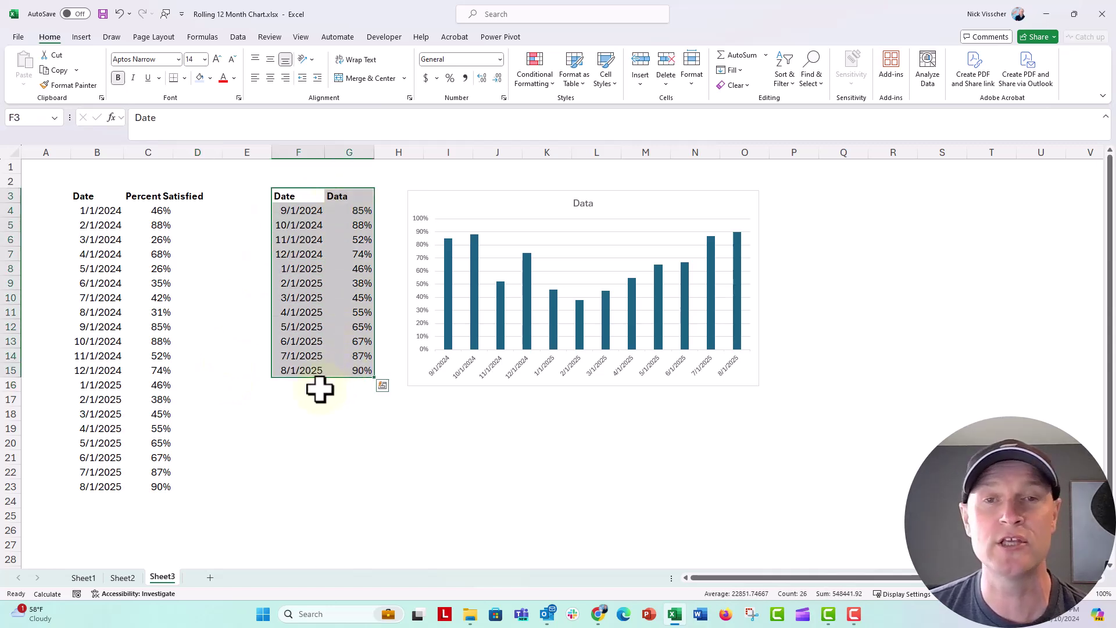
pyautogui.rightClick(316, 199)
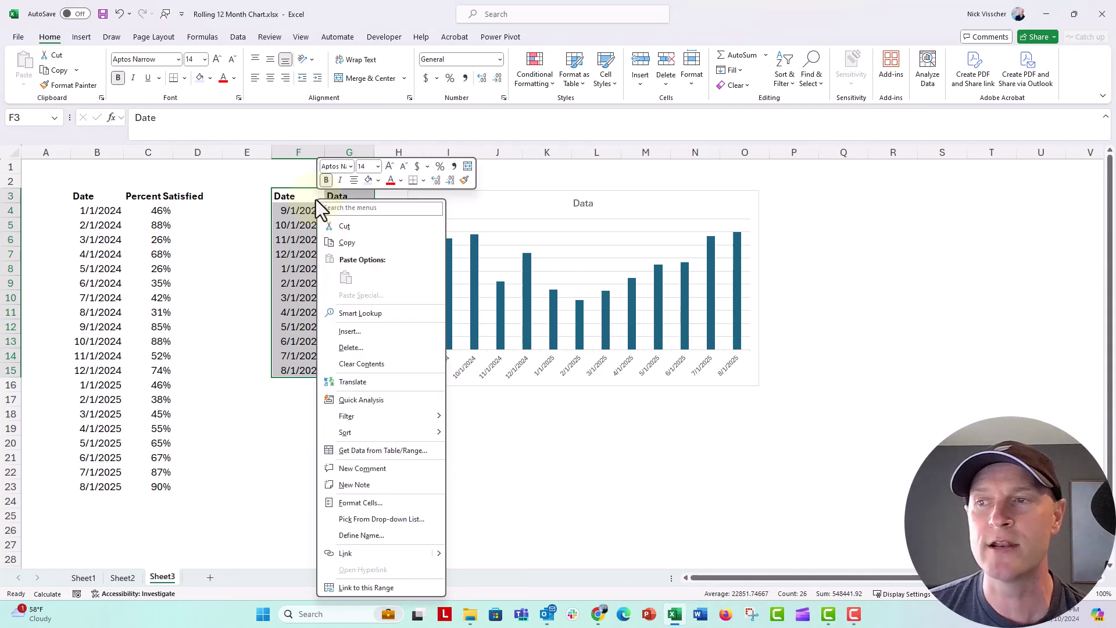
pyautogui.click(373, 502)
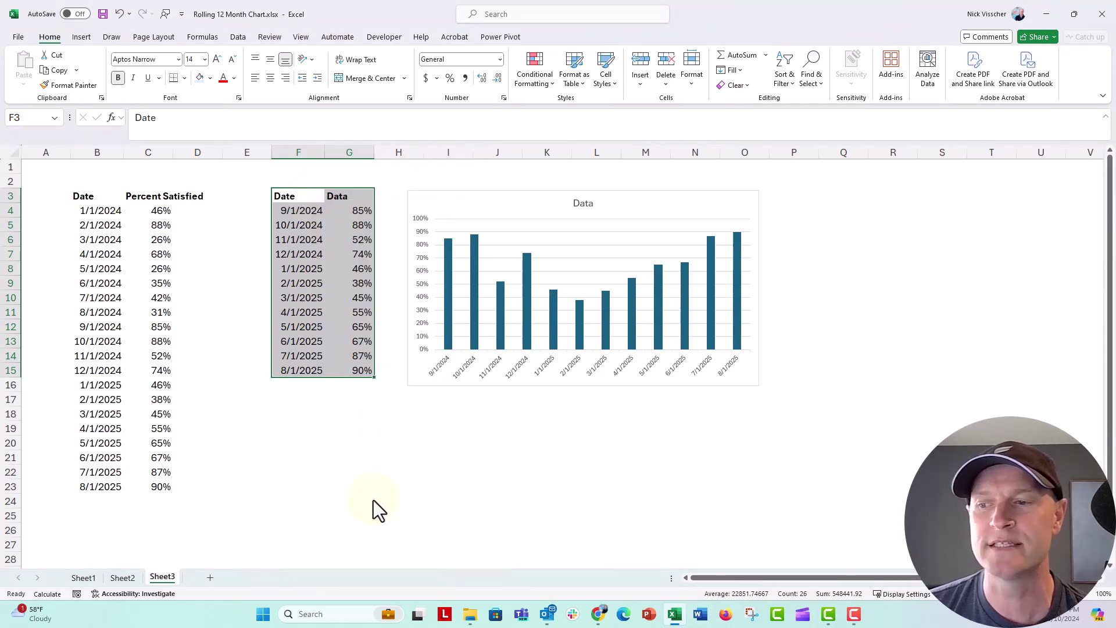
pyautogui.click(124, 204)
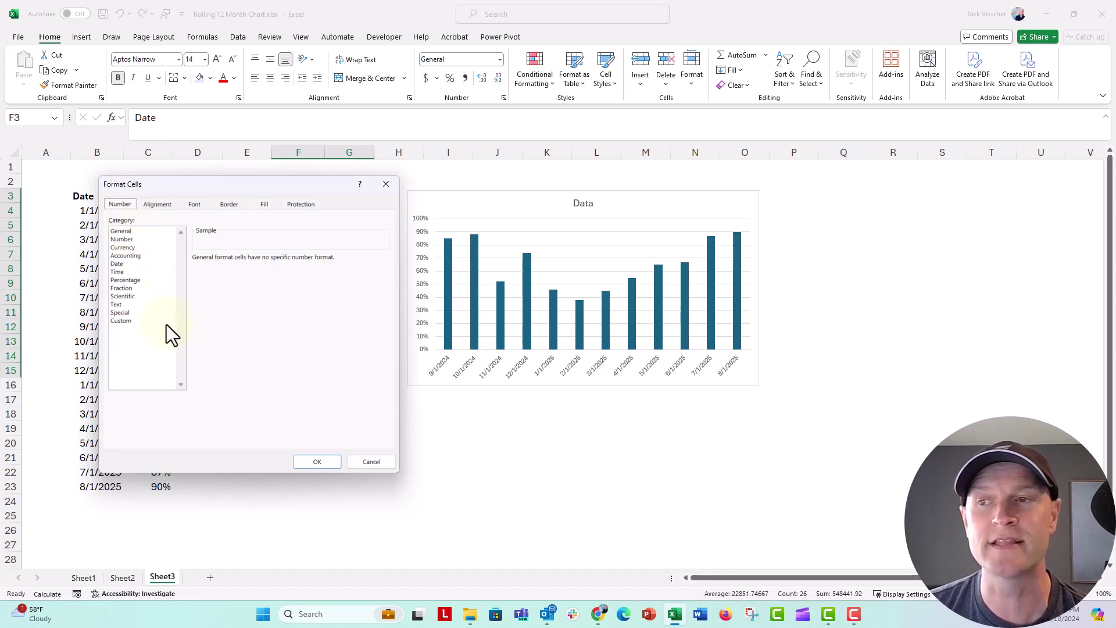
pyautogui.click(301, 206)
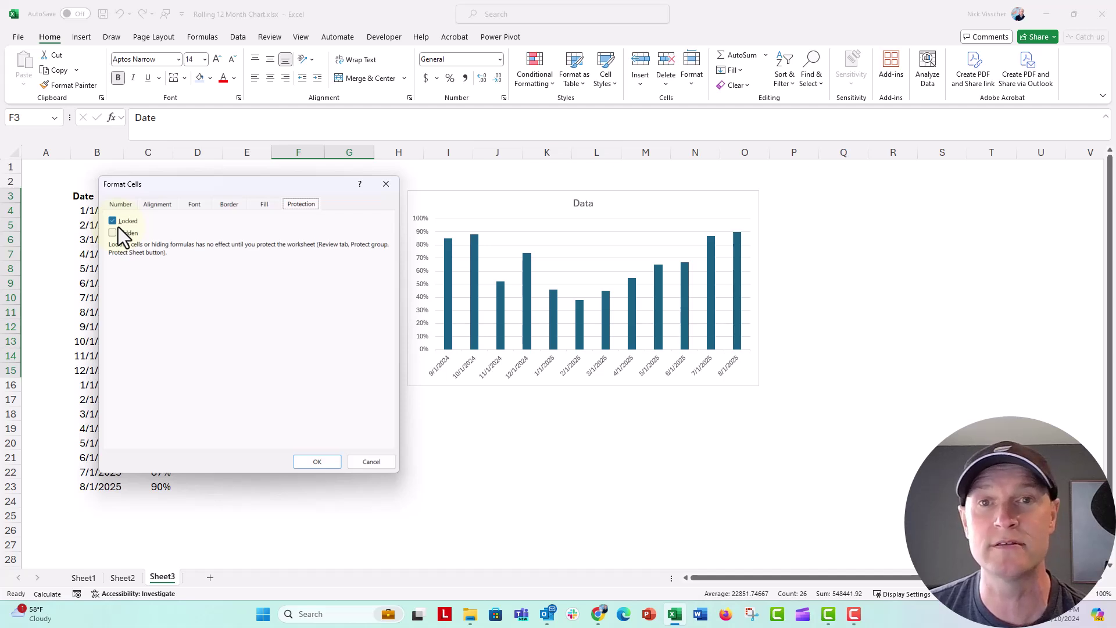
pyautogui.click(299, 462)
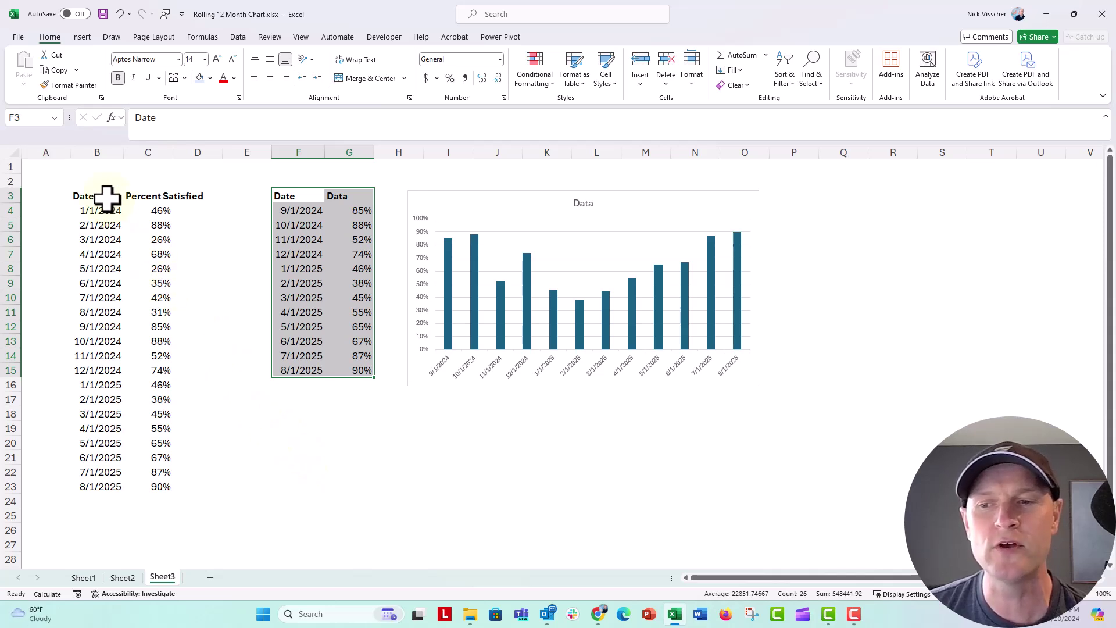
# Uncheck Locked in Format Cells protection for columns B and C.
pyautogui.scroll(-1, 107, 198)
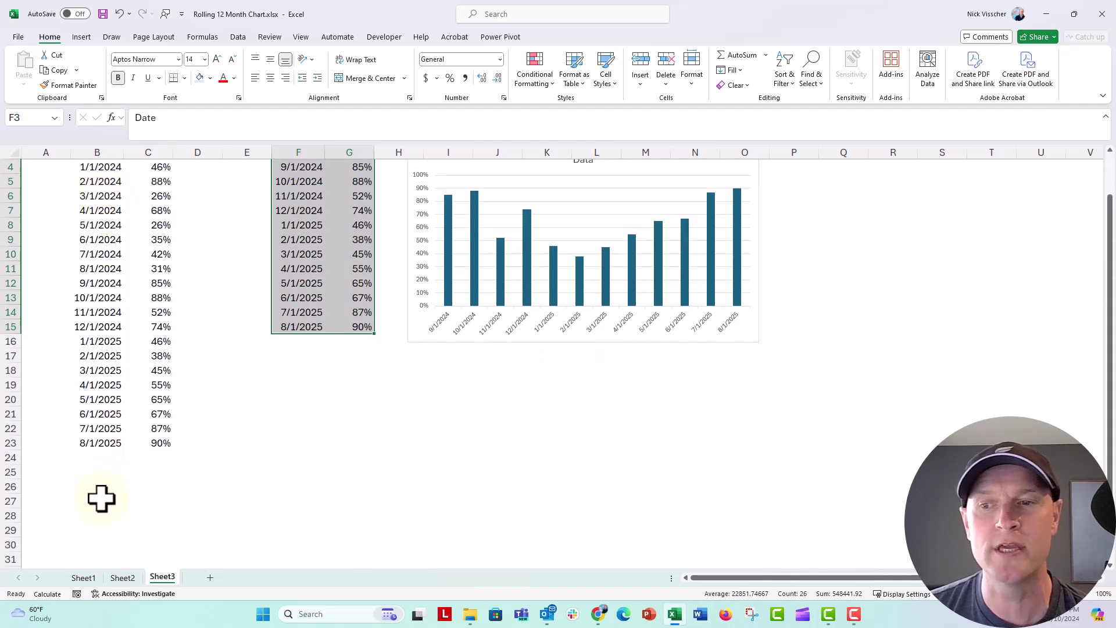
pyautogui.scroll(1, 102, 499)
pyautogui.click(106, 141)
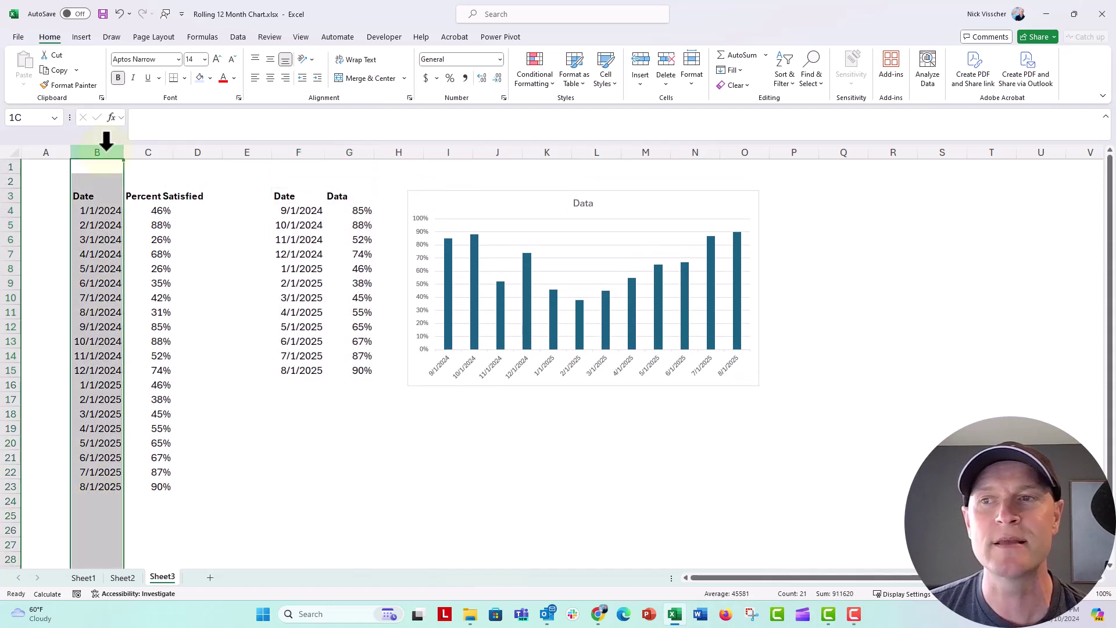
pyautogui.moveTo(106, 141); pyautogui.dragTo(144, 150)
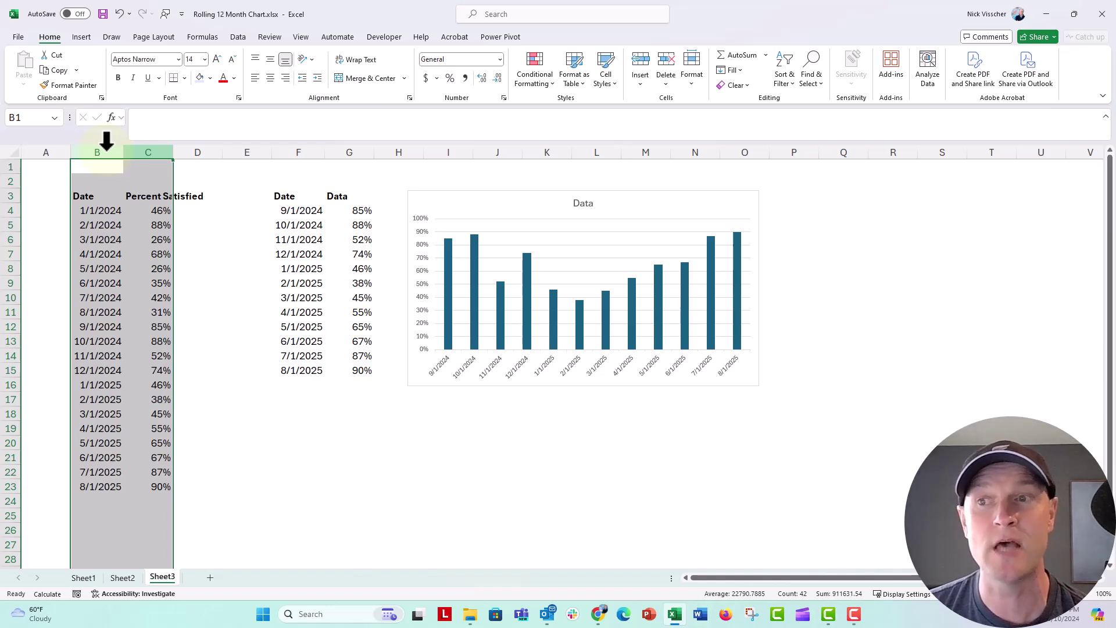
pyautogui.rightClick(147, 155)
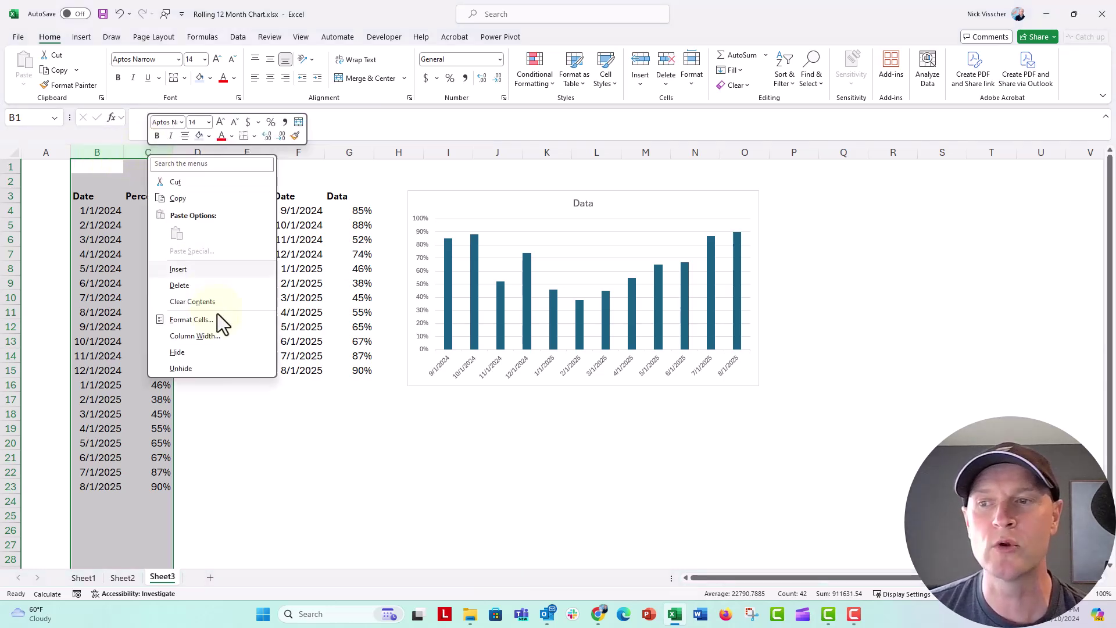
pyautogui.click(190, 319)
pyautogui.click(207, 80)
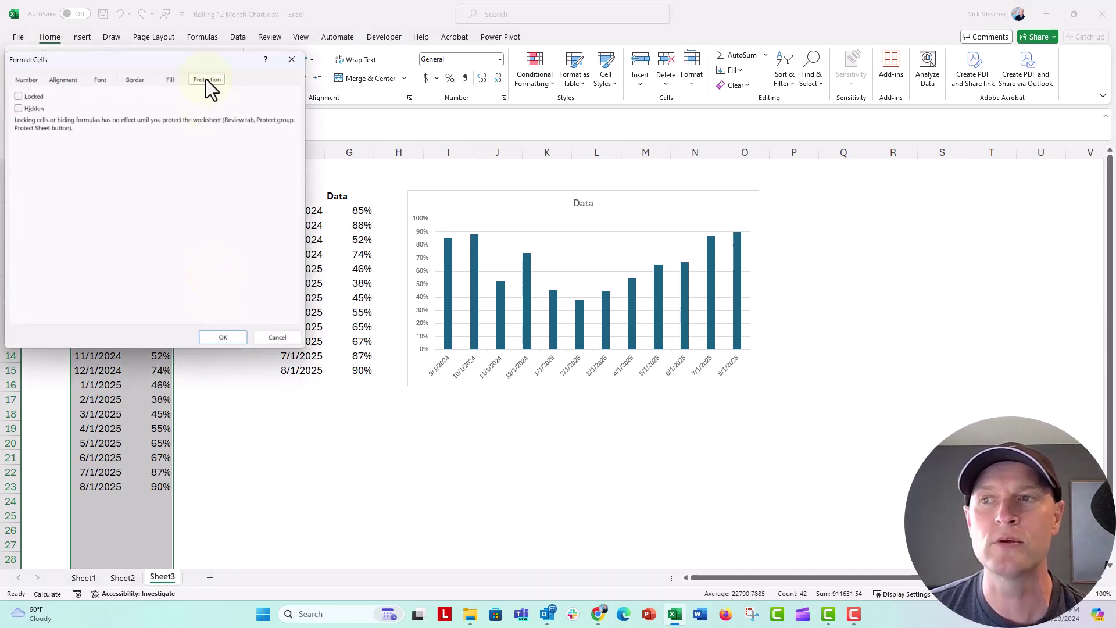
pyautogui.click(18, 97)
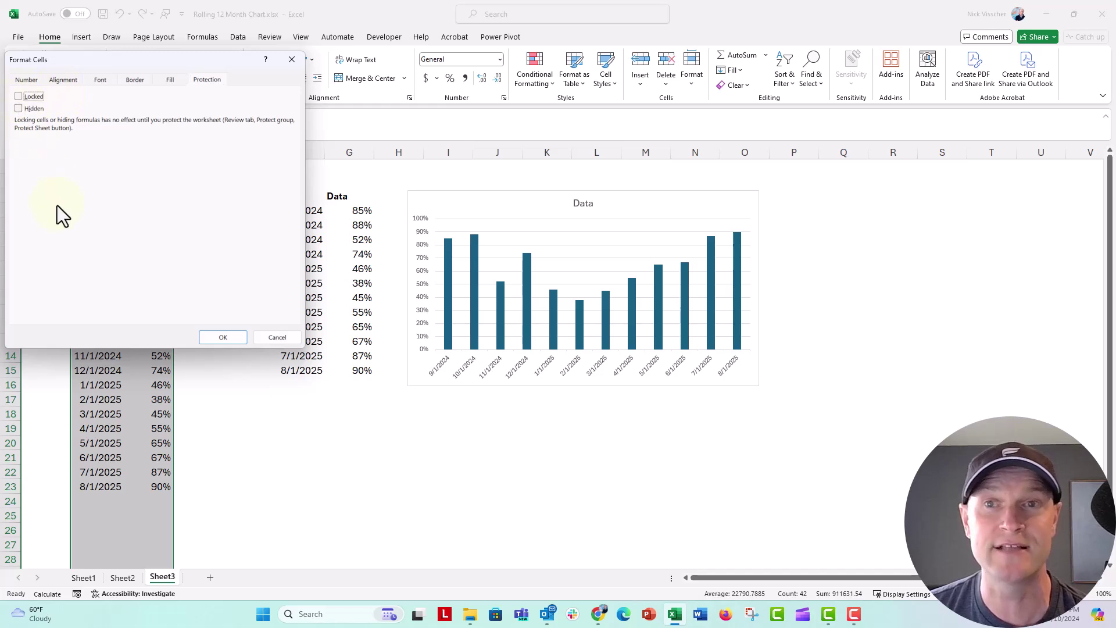
pyautogui.click(210, 336)
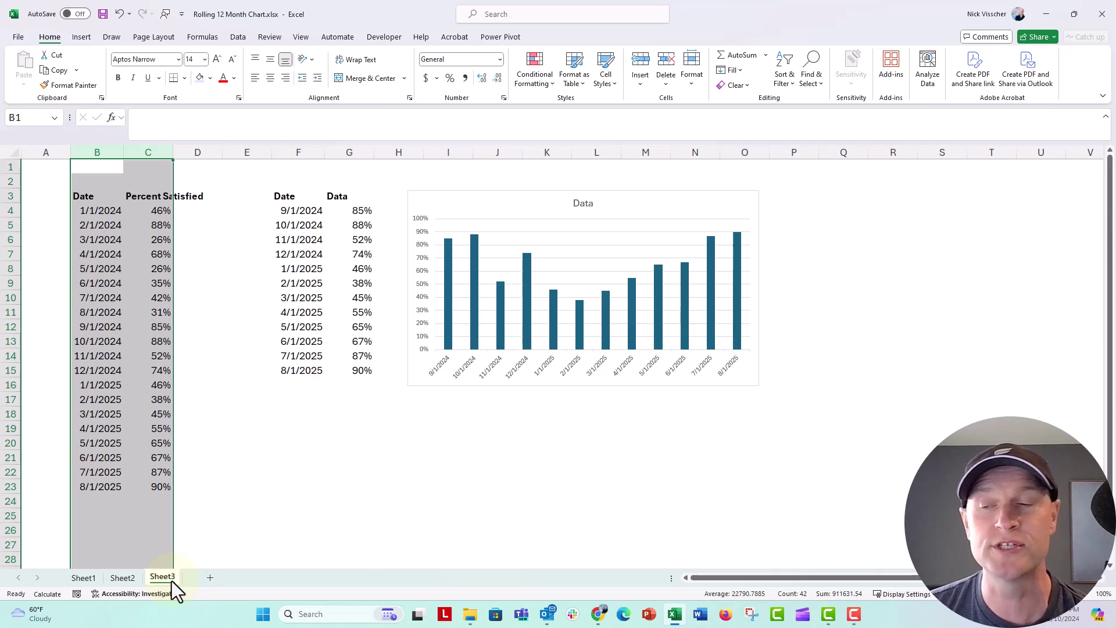
# Protect Sheet3 with a password, allowing only unlocked cells to be selected.
pyautogui.rightClick(172, 581)
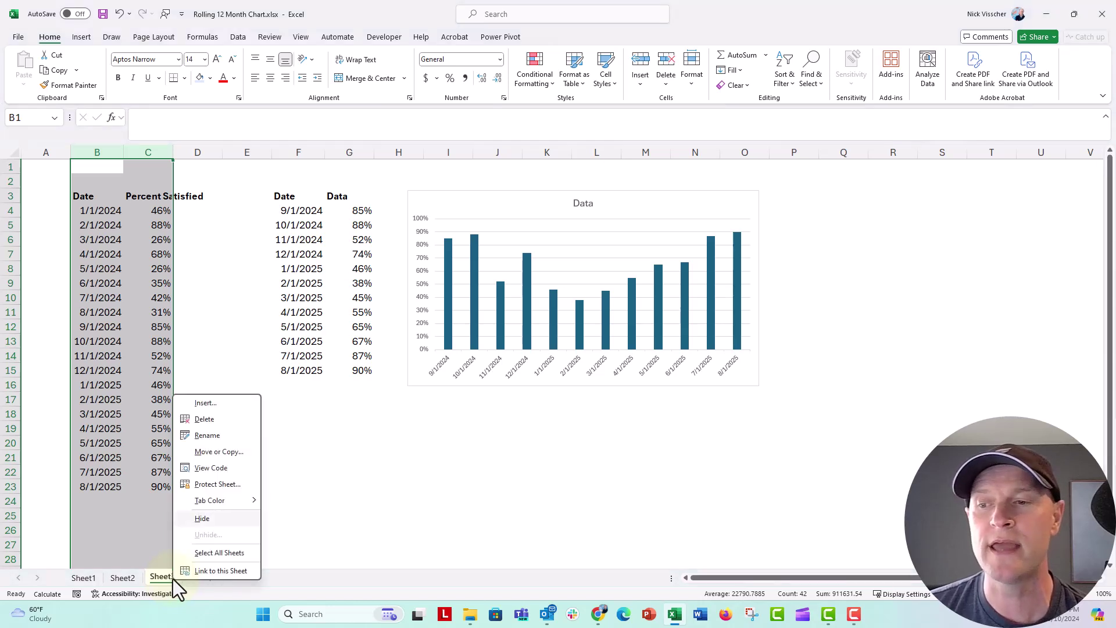
pyautogui.click(231, 484)
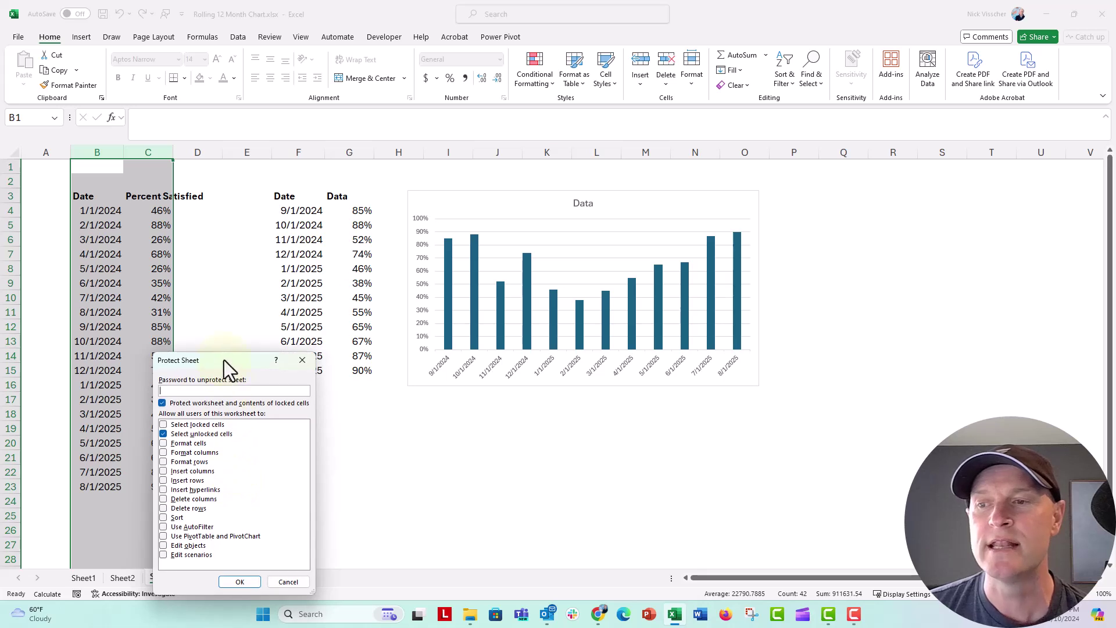
pyautogui.moveTo(225, 361); pyautogui.dragTo(230, 294)
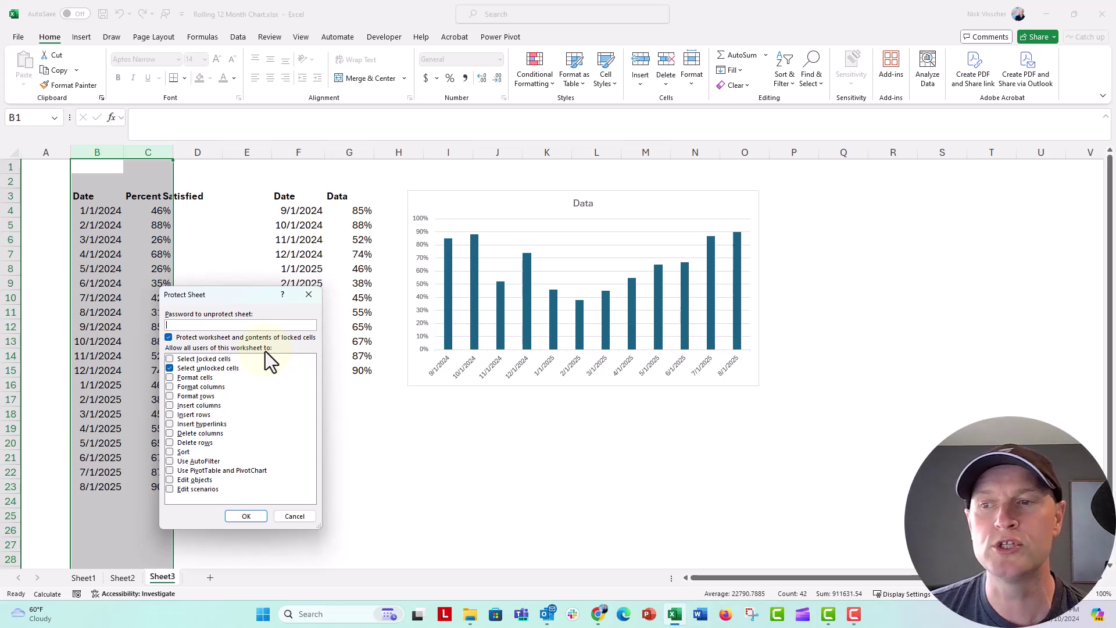
pyautogui.click(170, 358)
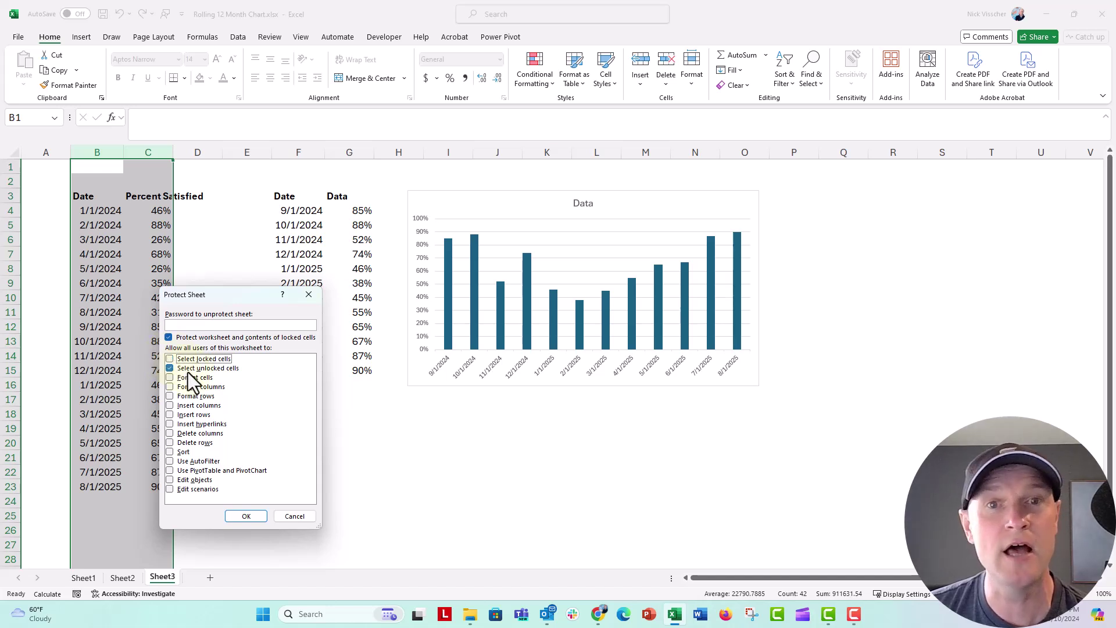
pyautogui.click(193, 325)
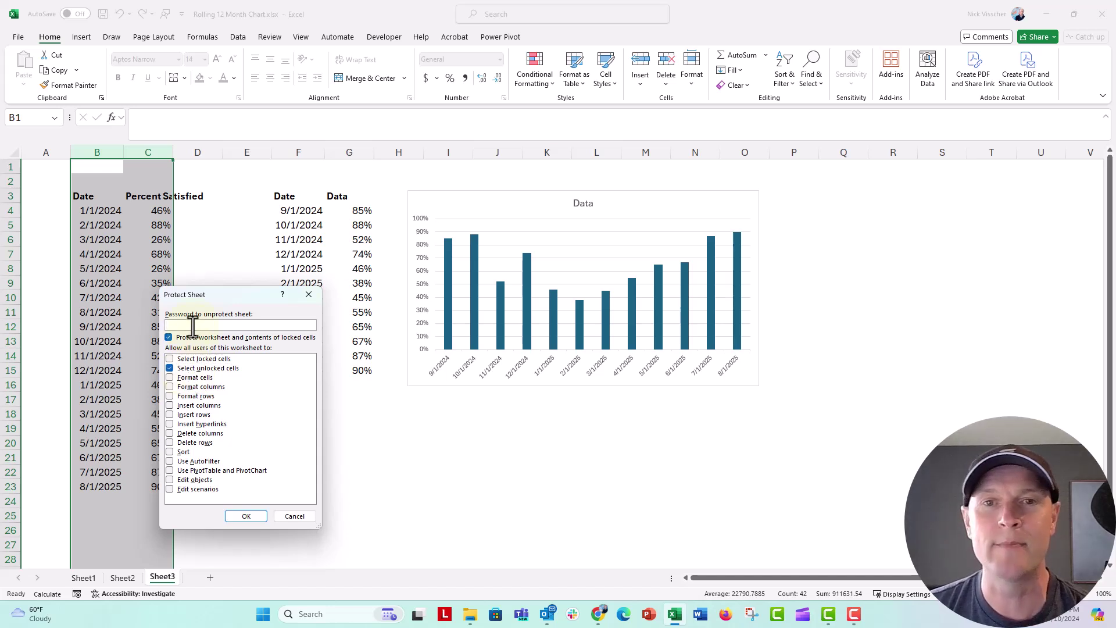
pyautogui.write('abc')
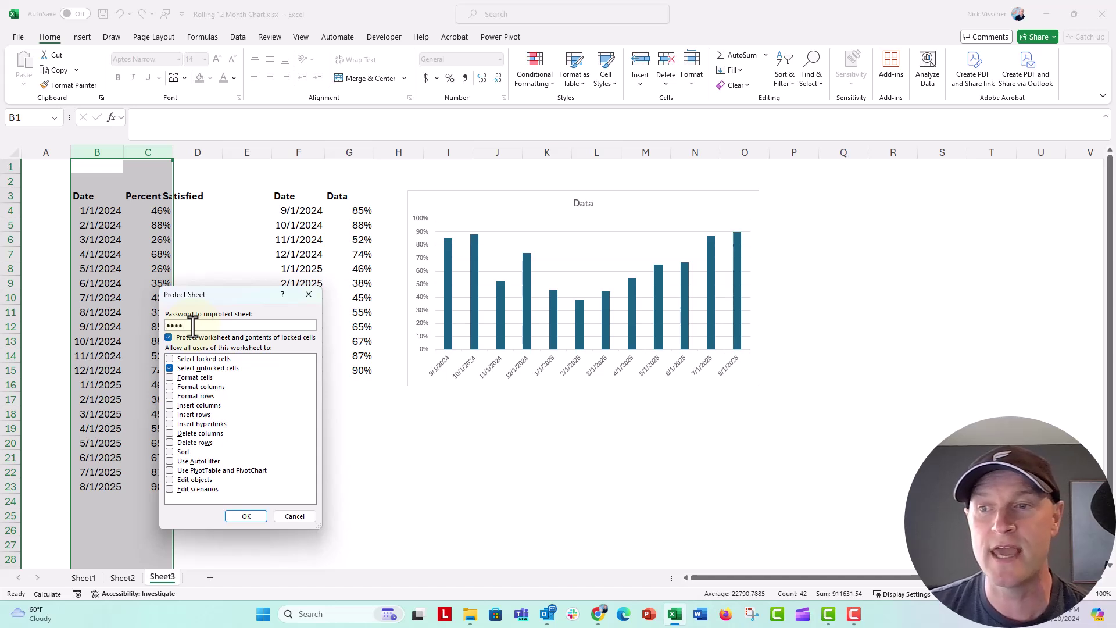
pyautogui.write('d')
pyautogui.click(232, 515)
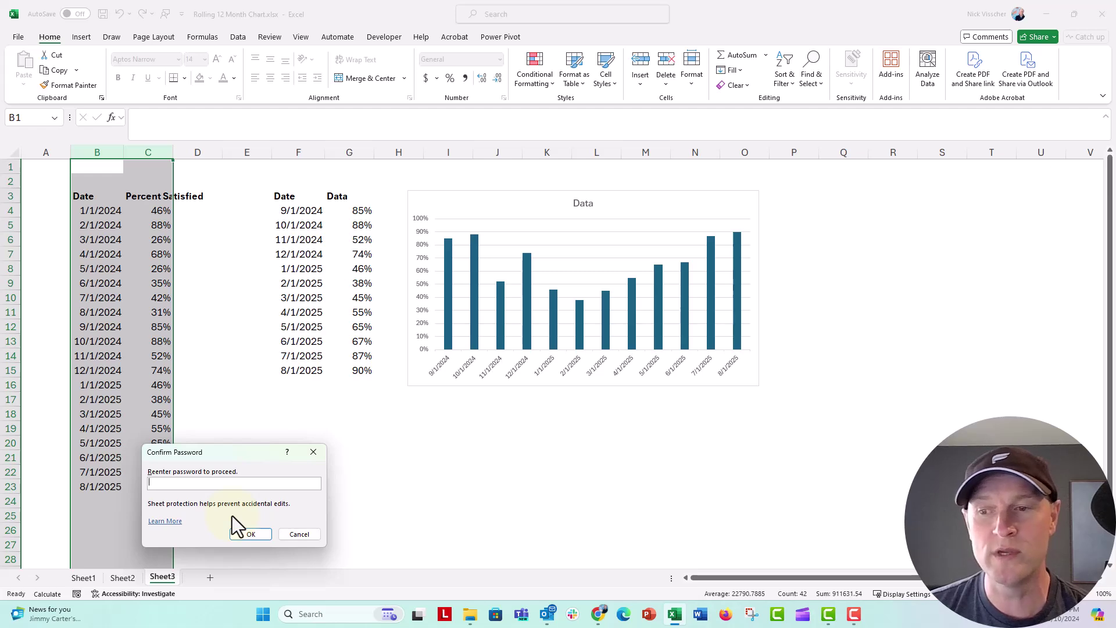
pyautogui.write('abcd')
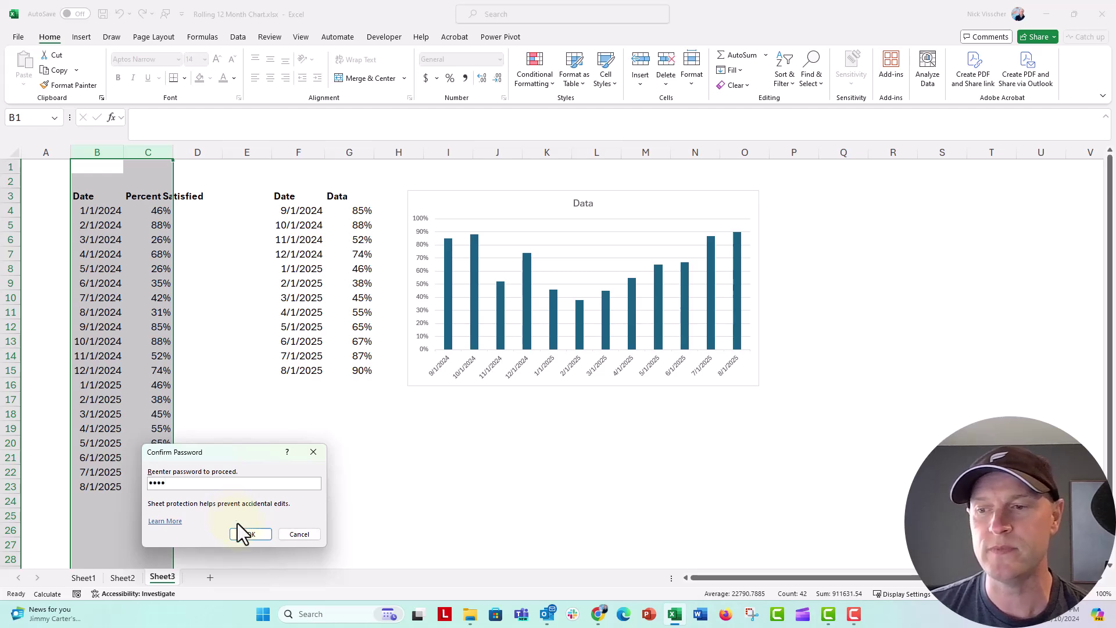
# Re-enter the password to confirm the Sheet3 protection.
pyautogui.click(247, 537)
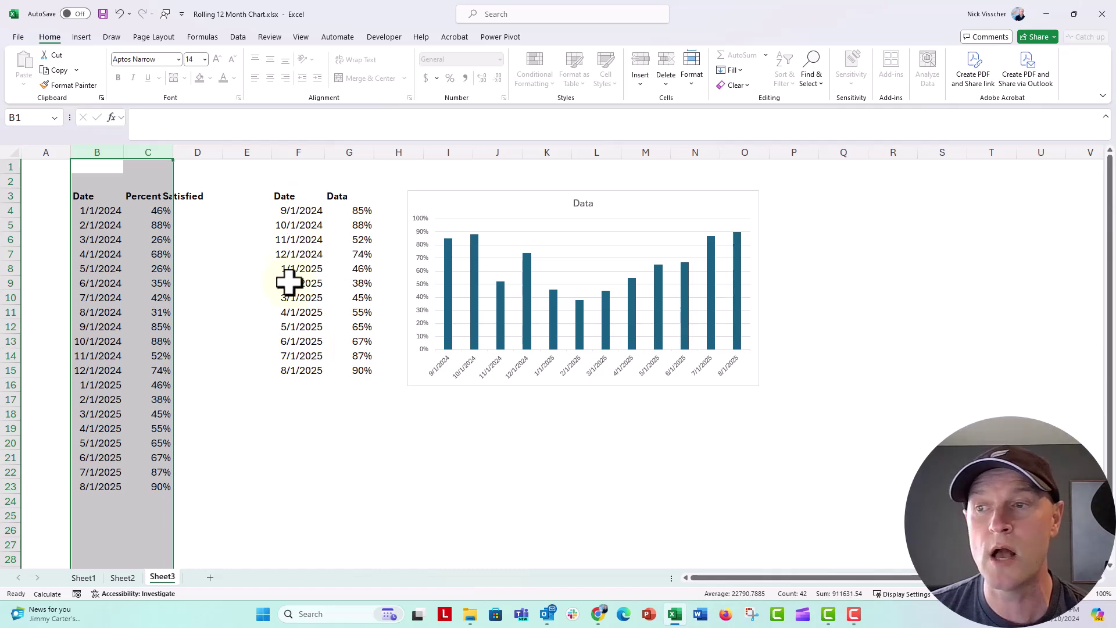
pyautogui.click(86, 180)
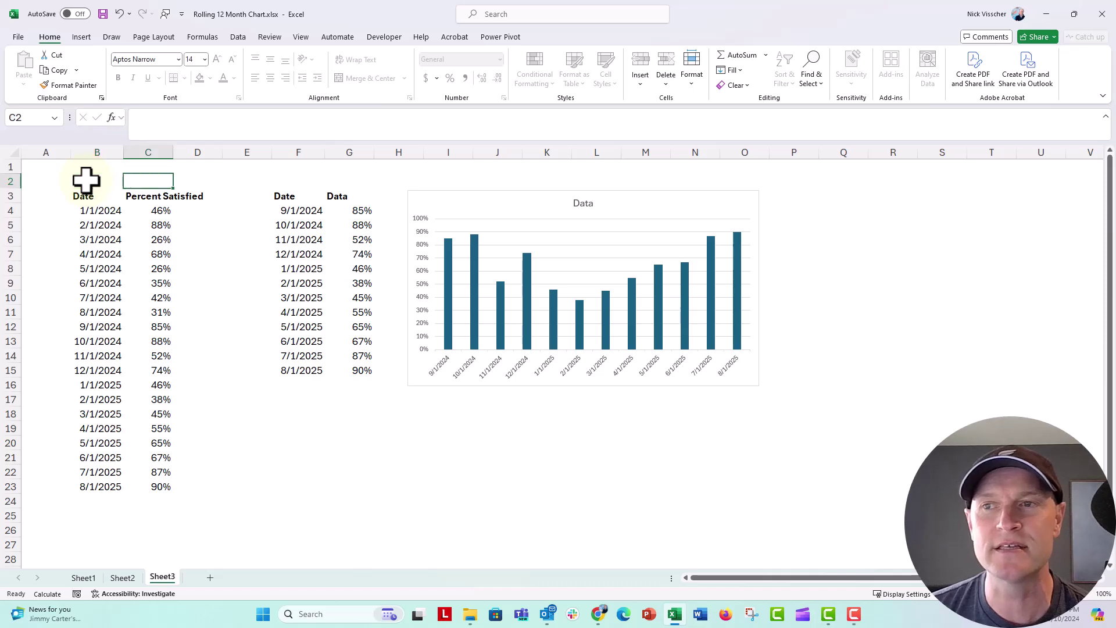
pyautogui.press('Down')
pyautogui.scroll(-1, 86, 182)
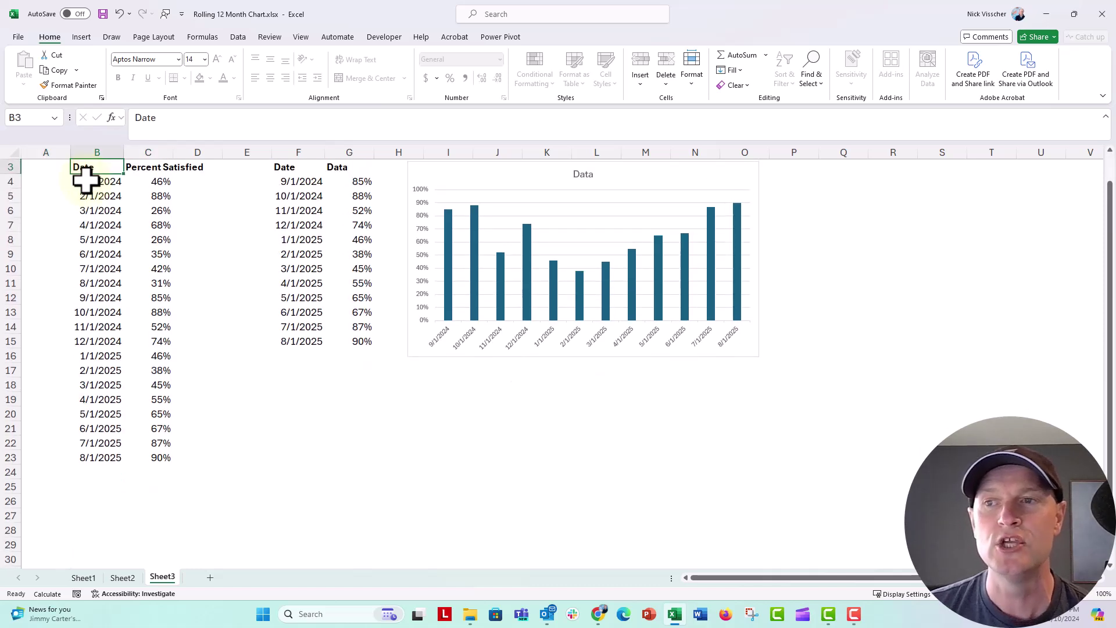
# Add row 24 with date 9/1/2025 and a value of 100%.
pyautogui.click(99, 472)
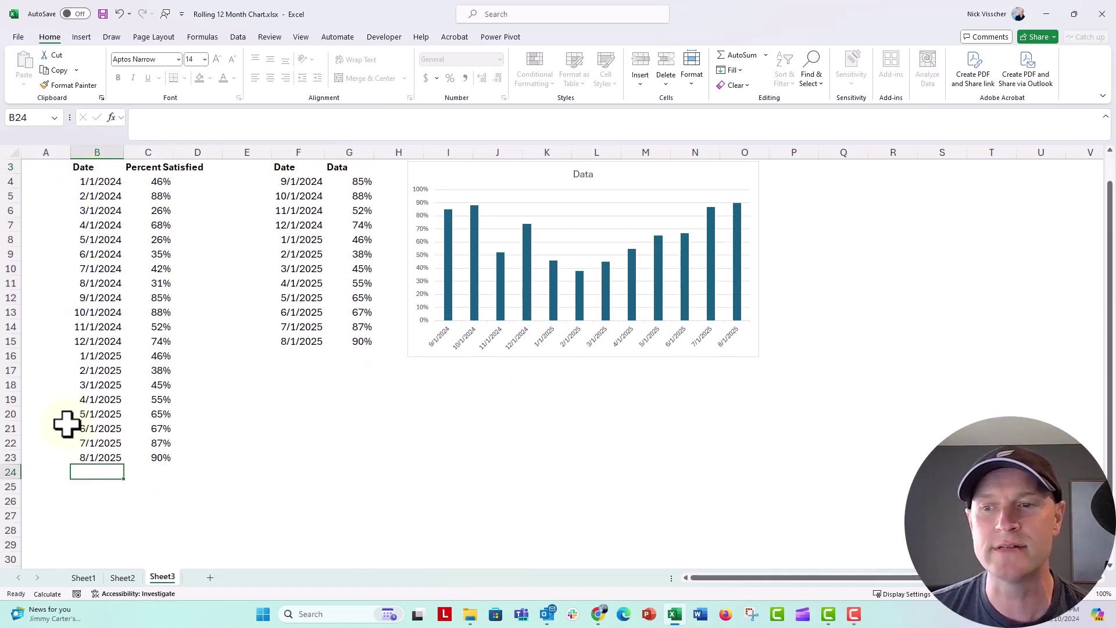
pyautogui.write('9/1/2025')
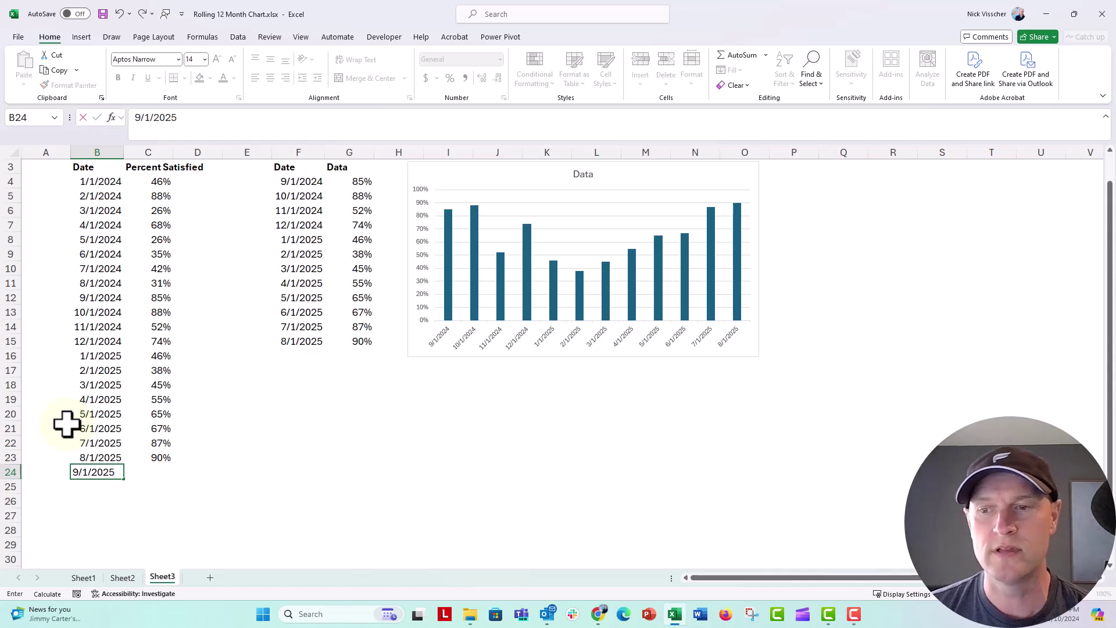
pyautogui.press('Tab')
pyautogui.write('100')
pyautogui.press('Return')
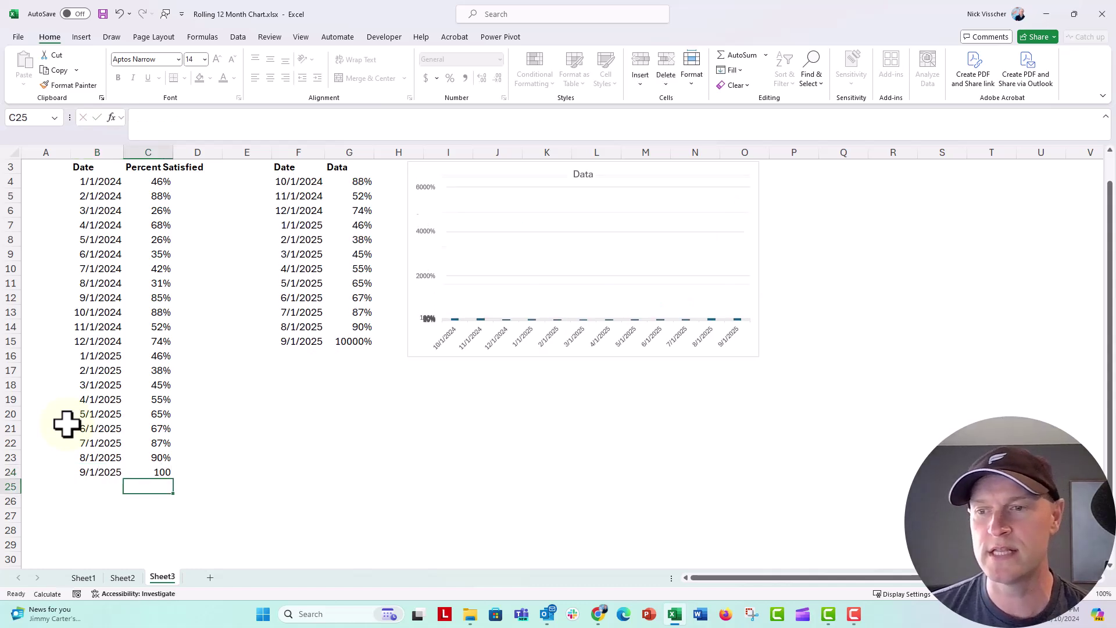
pyautogui.press('Up')
pyautogui.press('Down')
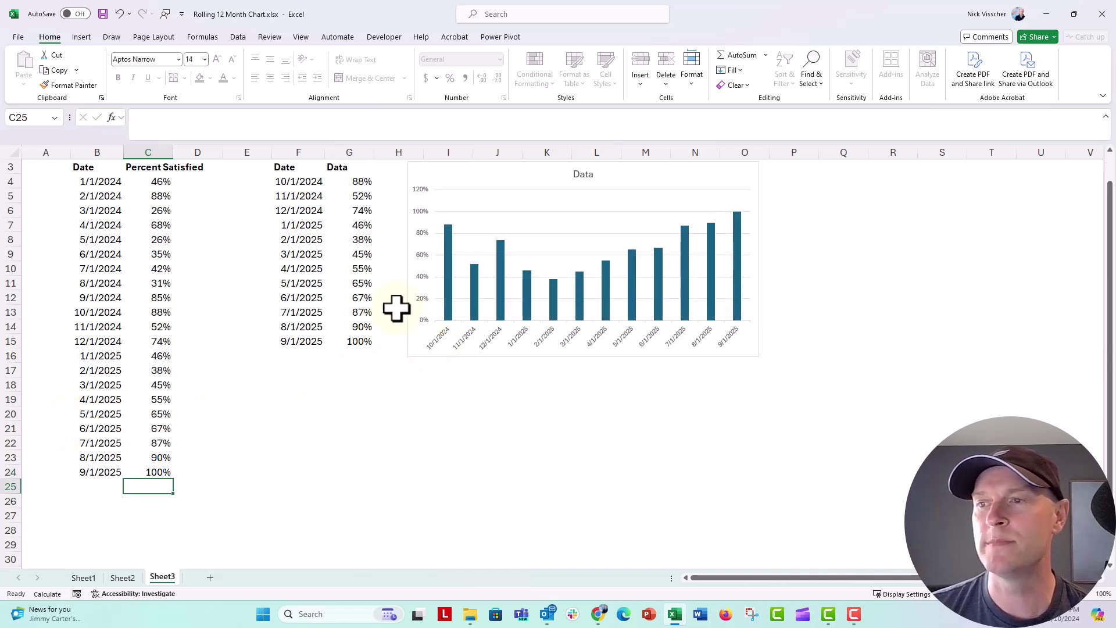
# Review the table and chart, which now span 10/1/2024 to 9/1/2025.
pyautogui.scroll(1, 396, 308)
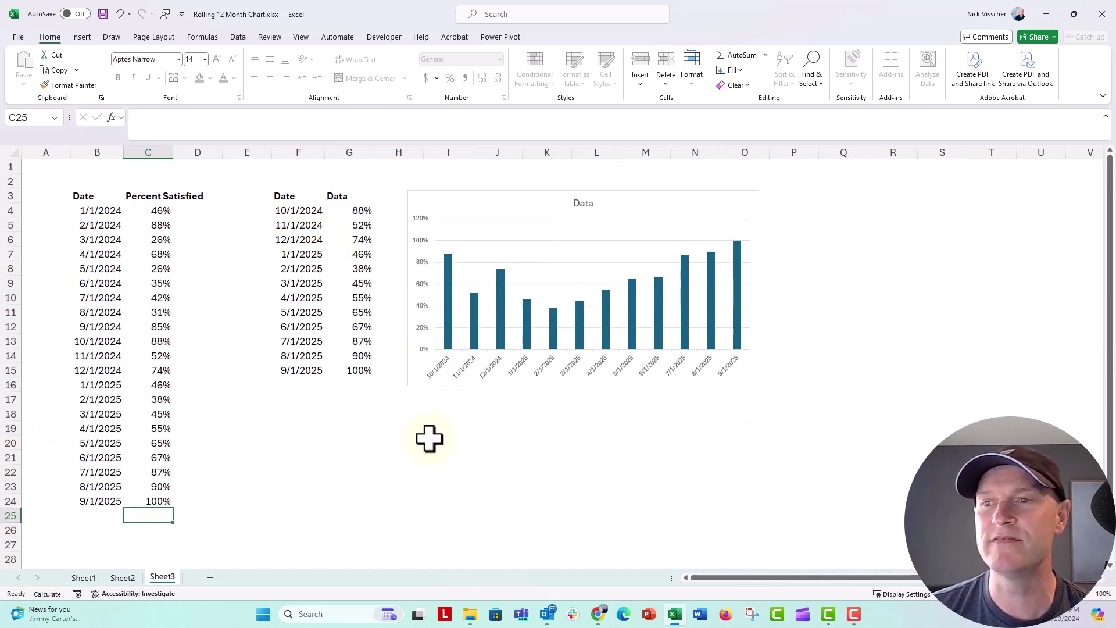
pyautogui.click(130, 442)
pyautogui.scroll(-1, 122, 477)
pyautogui.scroll(-1, 121, 479)
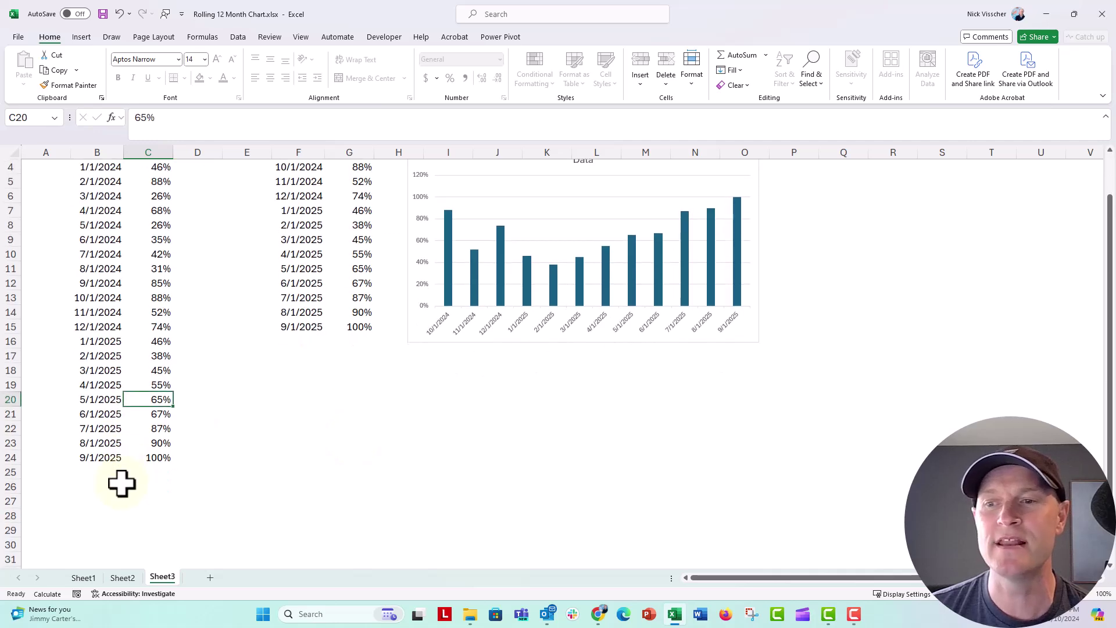
pyautogui.scroll(1, 121, 482)
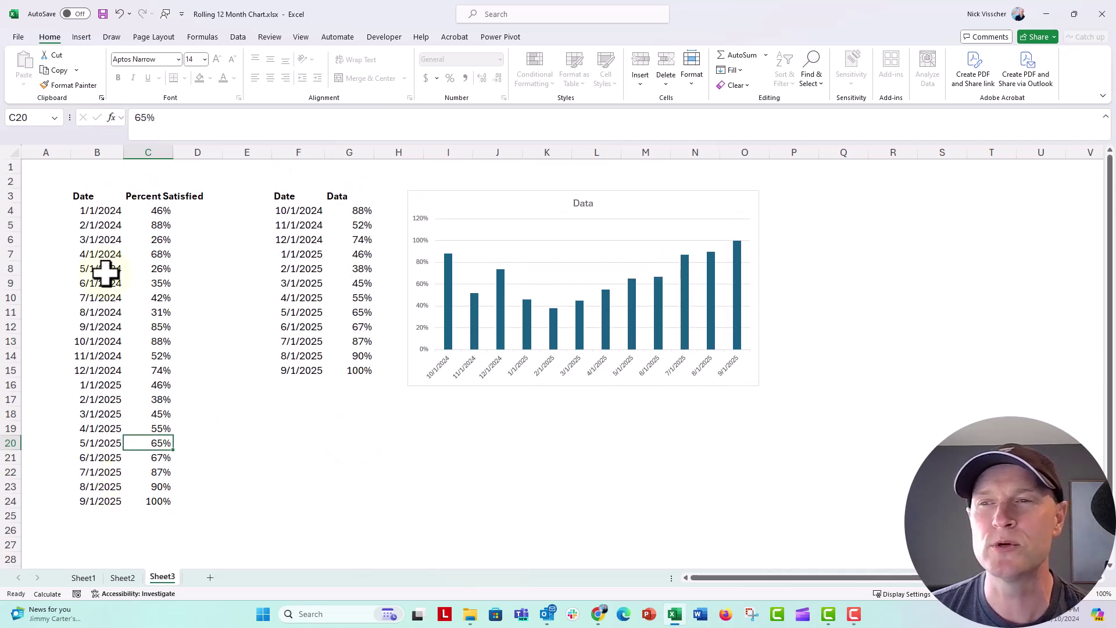
pyautogui.click(93, 195)
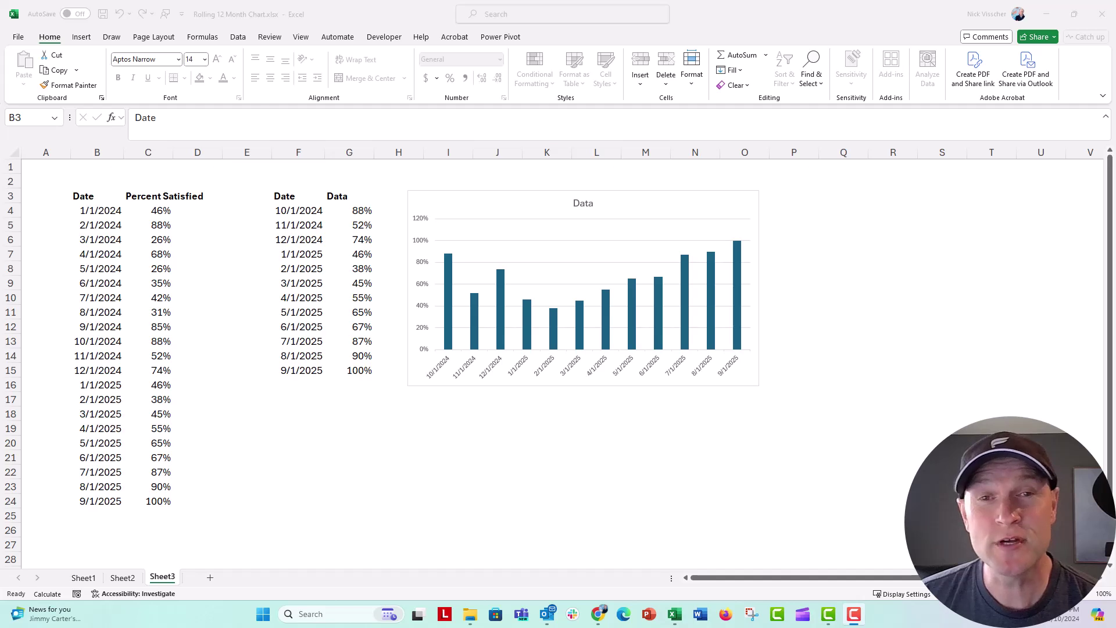